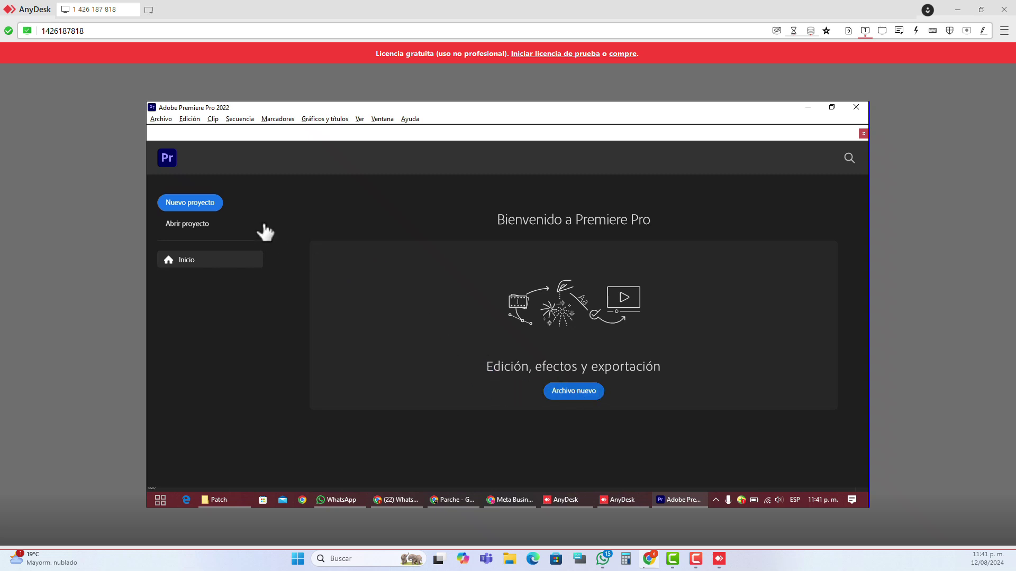
Step: Create a new Premiere Pro project with the default name and location, without selecting any media
left_click(204, 202)
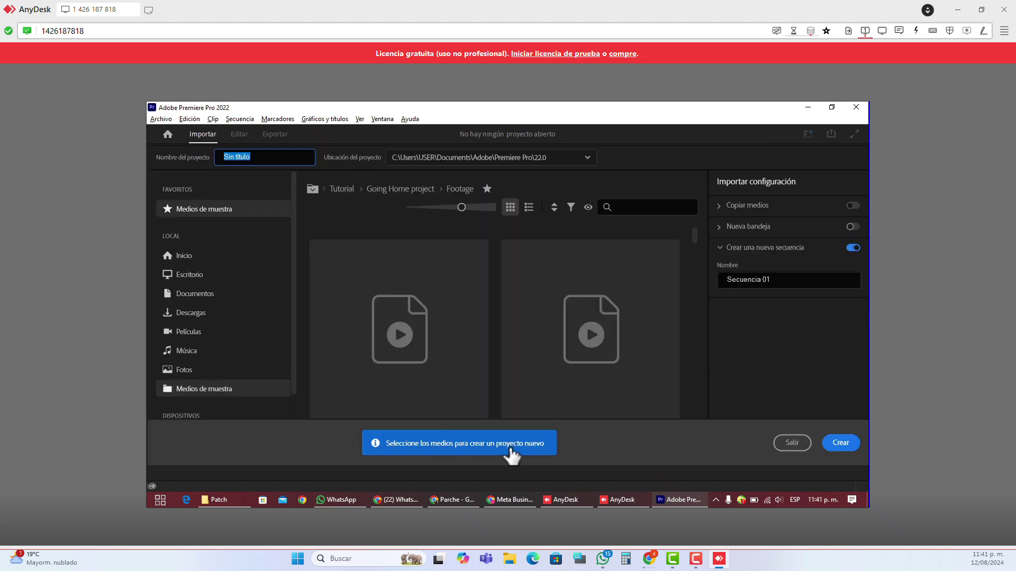
left_click(599, 447)
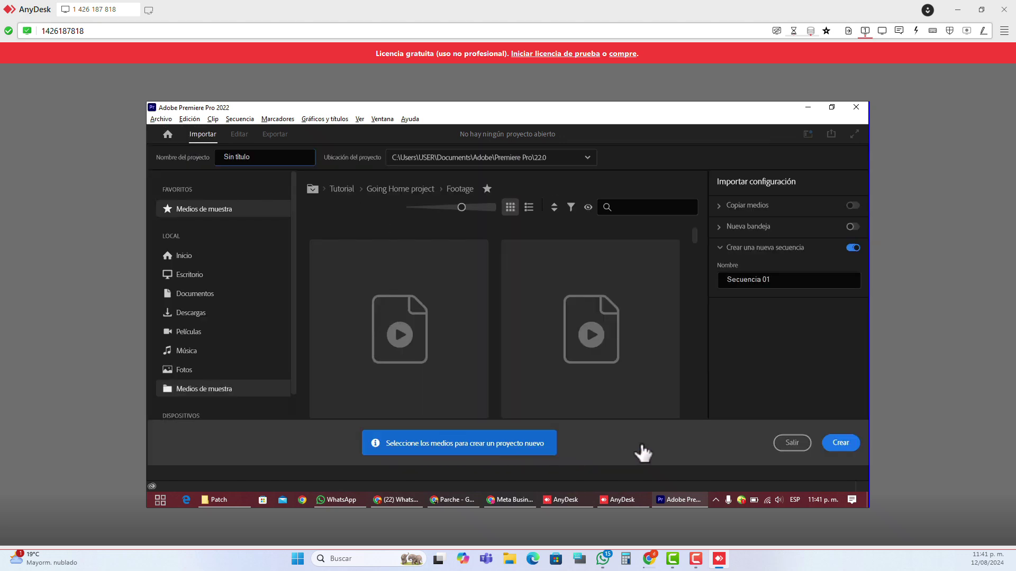
left_click(832, 445)
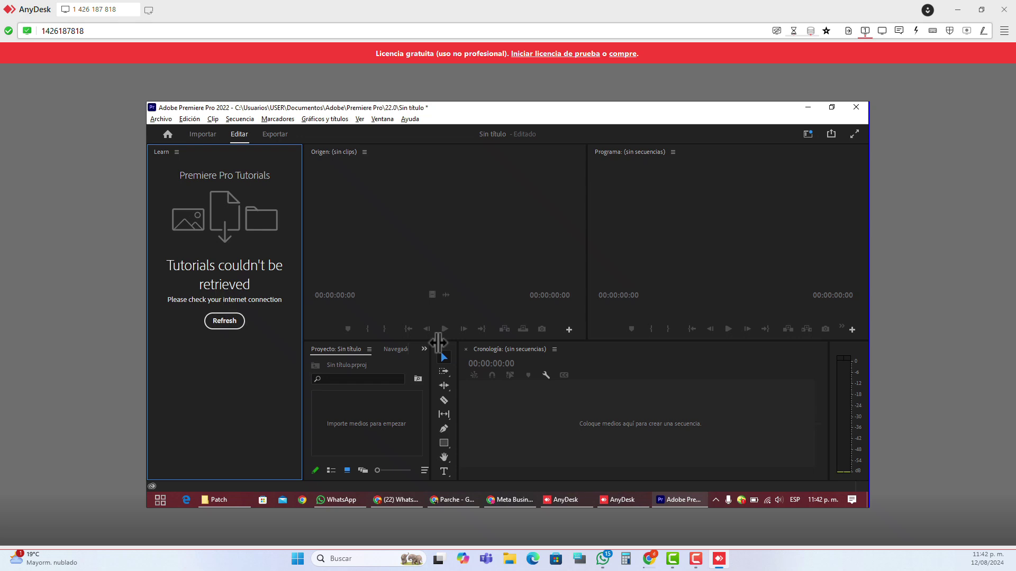
left_click(562, 351)
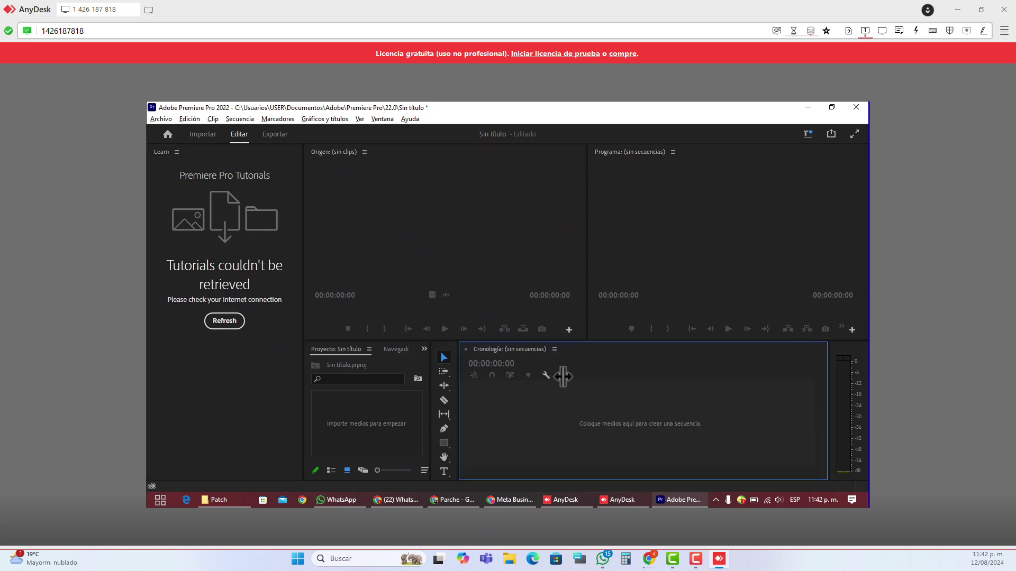
Step: Turn on the 360 Total Security protection on the remote computer
right_click(741, 500)
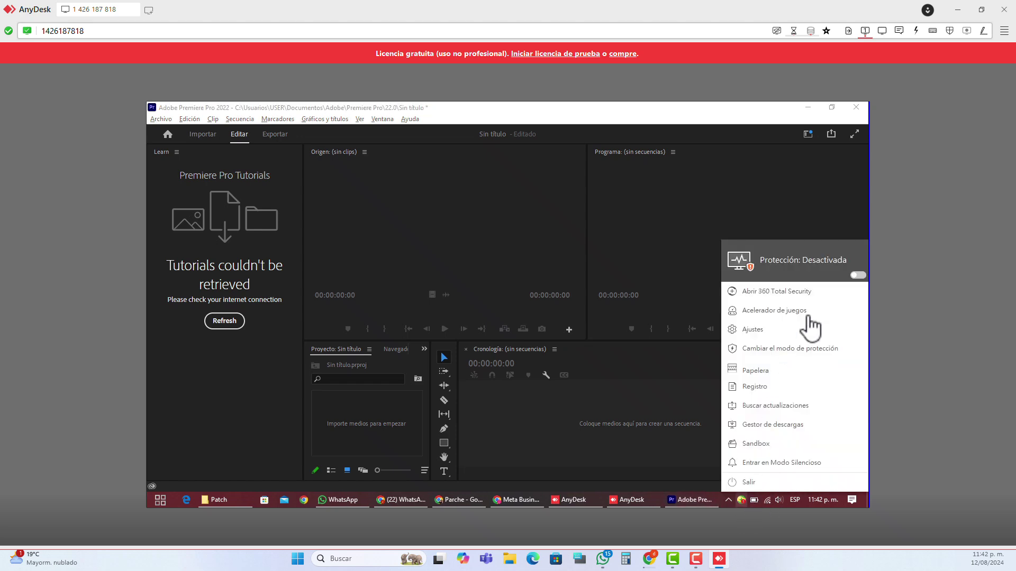
left_click(857, 276)
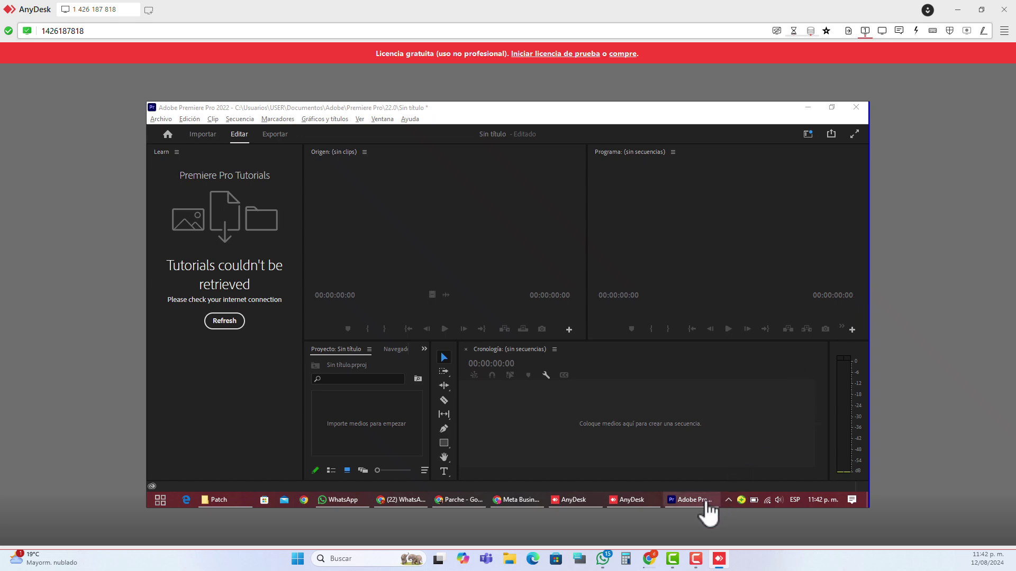
mouse_move(697, 509)
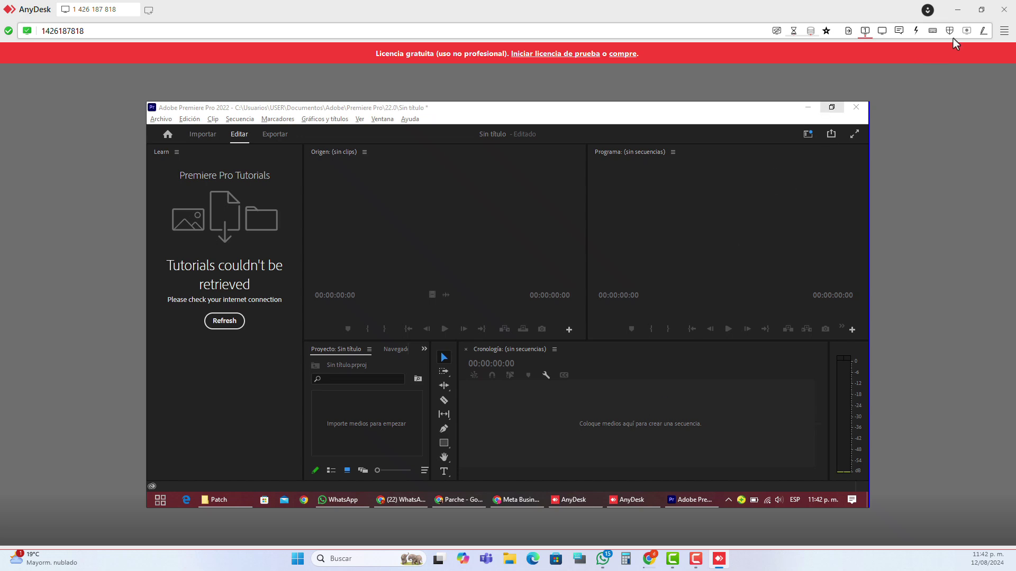
left_click(1003, 9)
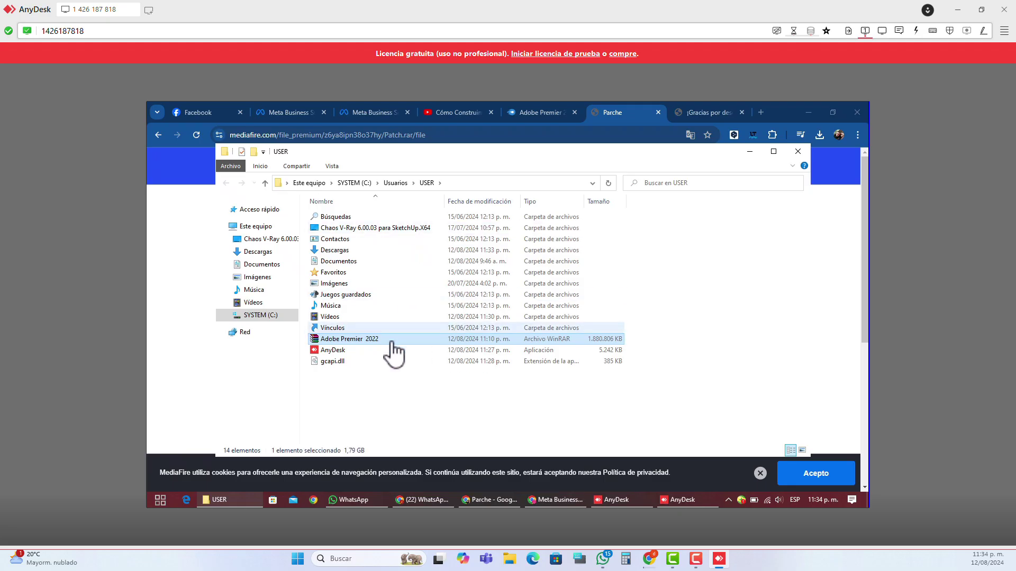
Step: Extract the Adobe Premier 2022 archive into its own folder and open the nested Adobe Premier 2022 folder
right_click(350, 343)
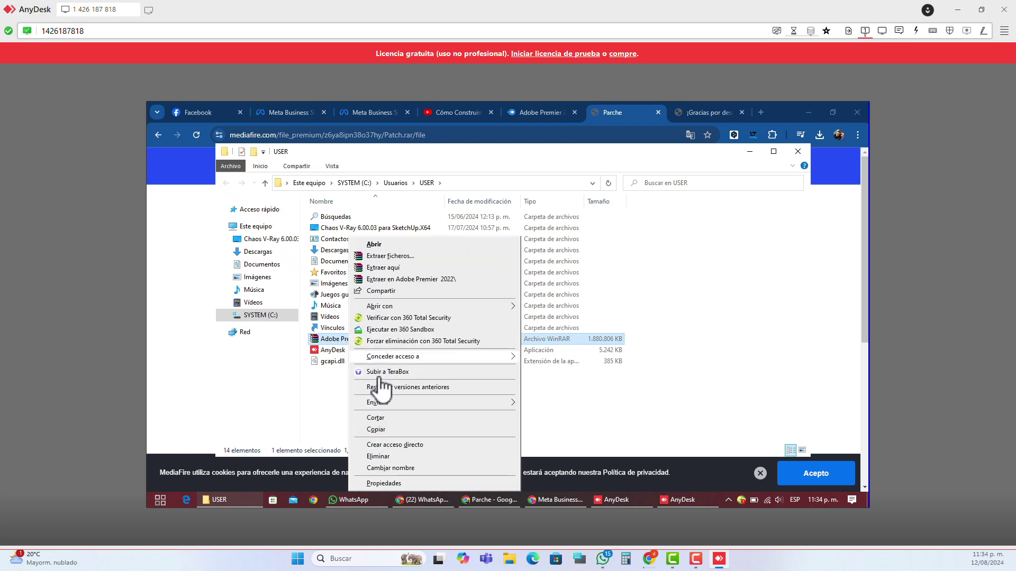
left_click(402, 281)
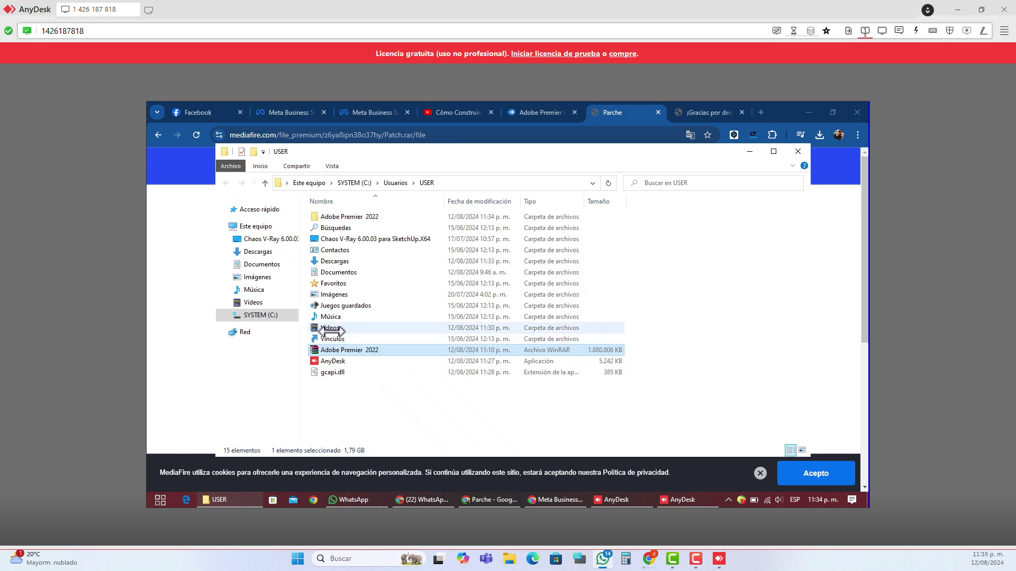
double_click(340, 217)
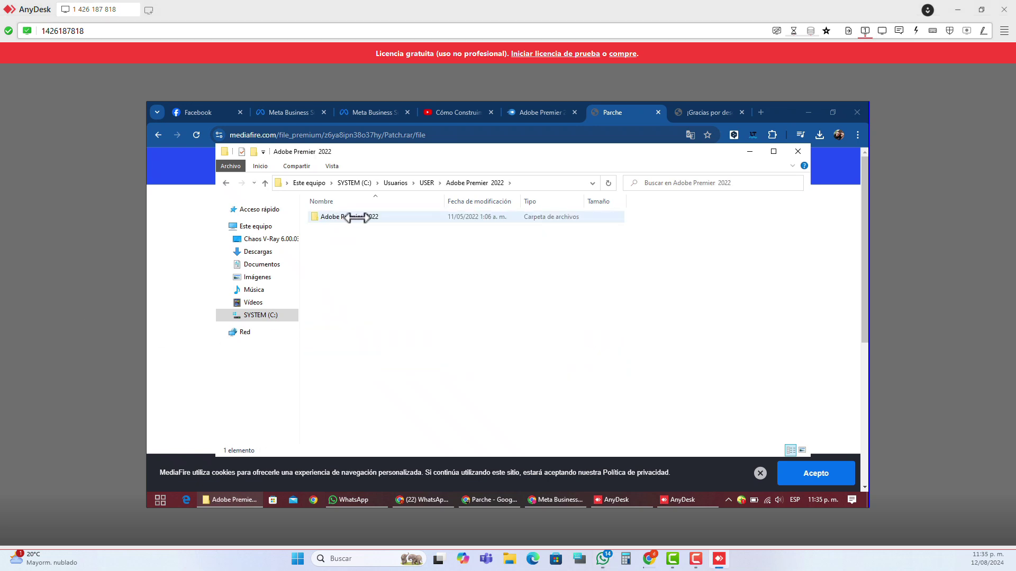
double_click(357, 217)
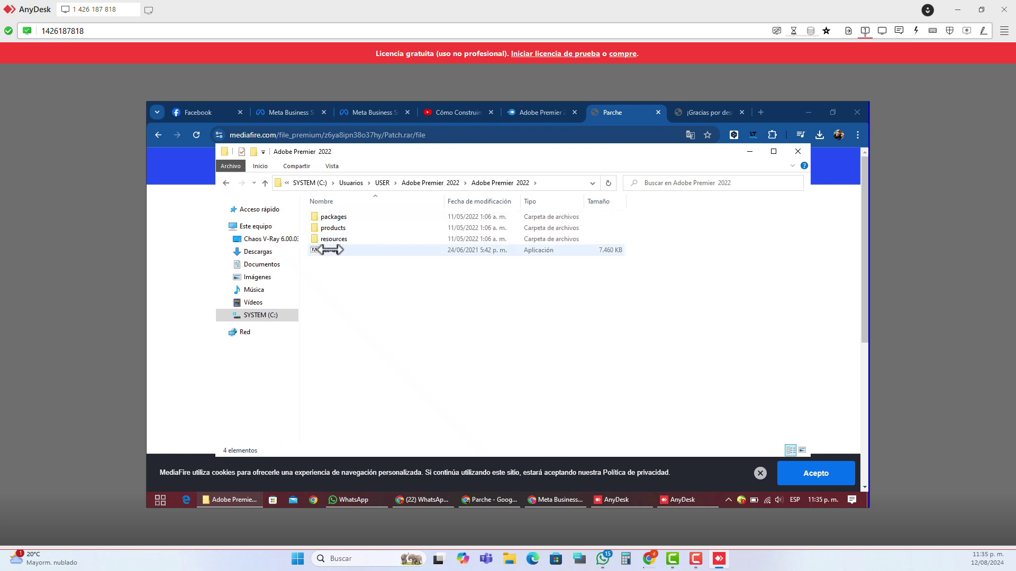
Step: Run Set-up, install Adobe Premiere Pro 2022 in Español at the default location, and close the installer without launching the program
double_click(326, 250)
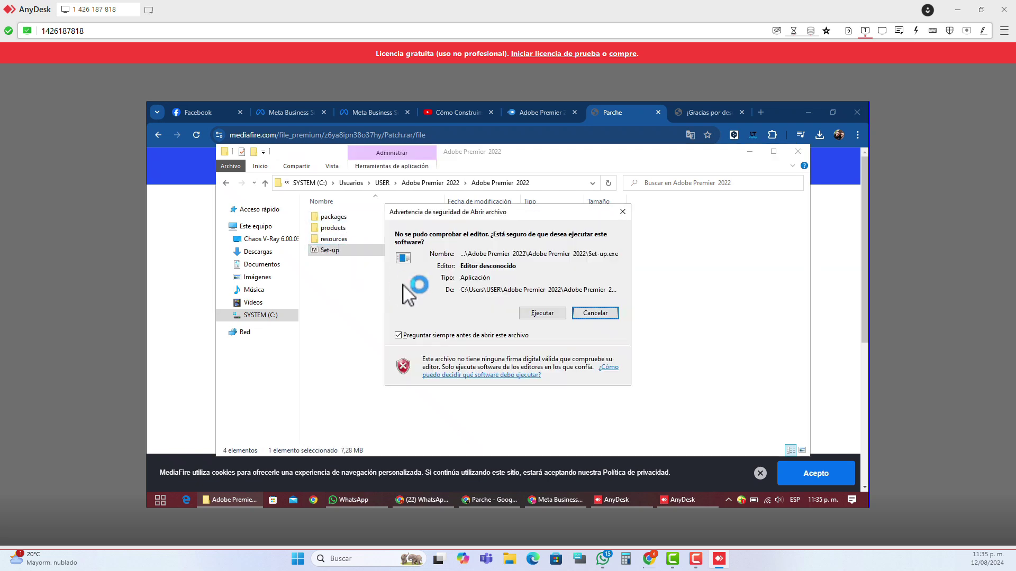
left_click(541, 313)
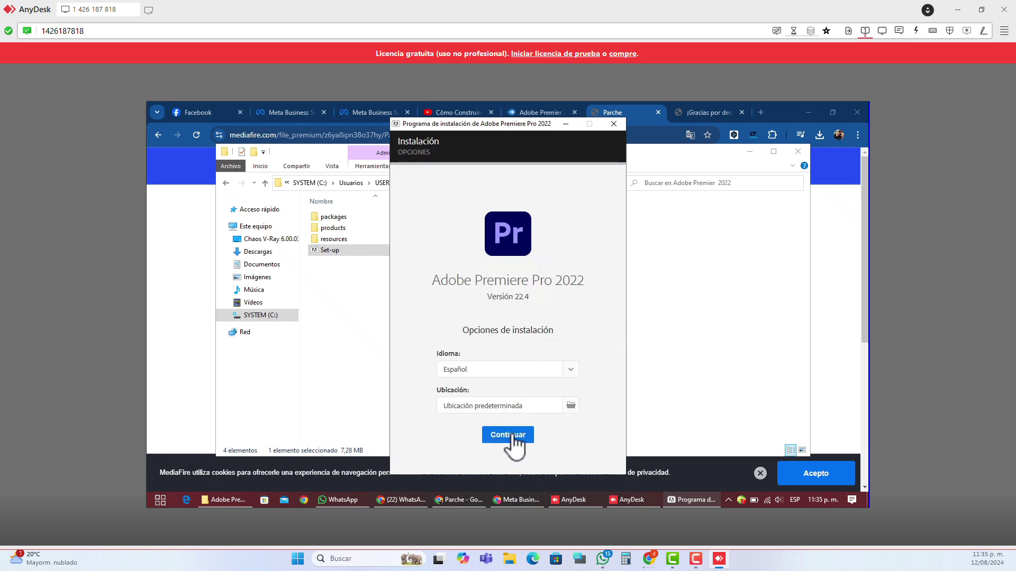
left_click(511, 435)
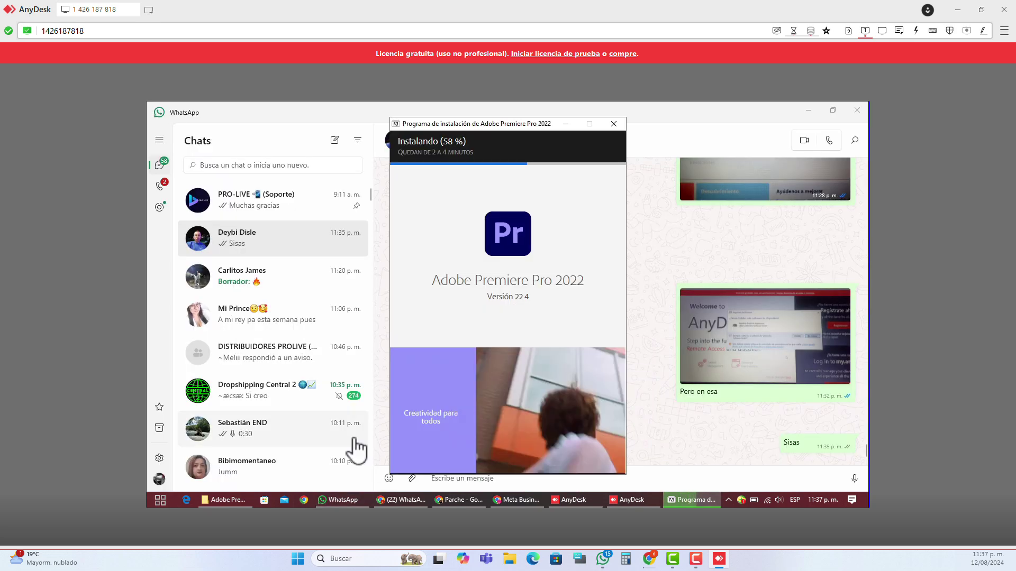
left_click(342, 500)
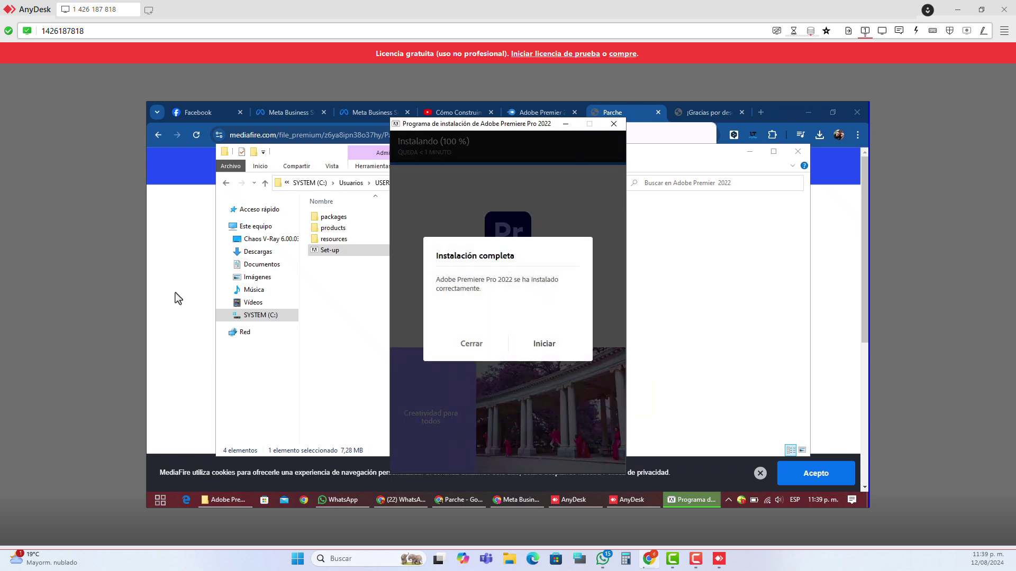
left_click(470, 345)
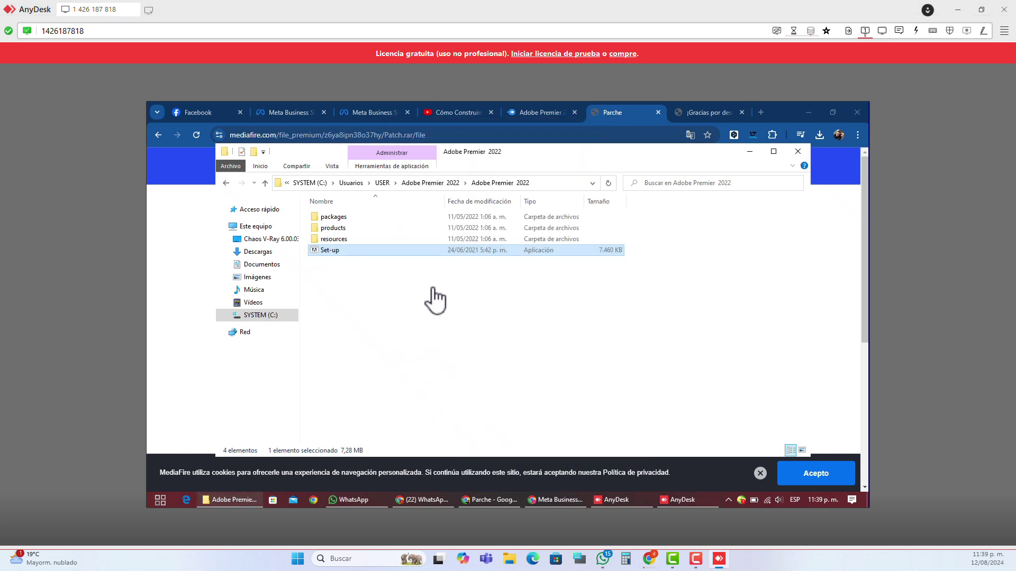
Step: Extract the Patch archive from the Descargas folder into its own Patch folder, entering the archive password
left_click(258, 252)
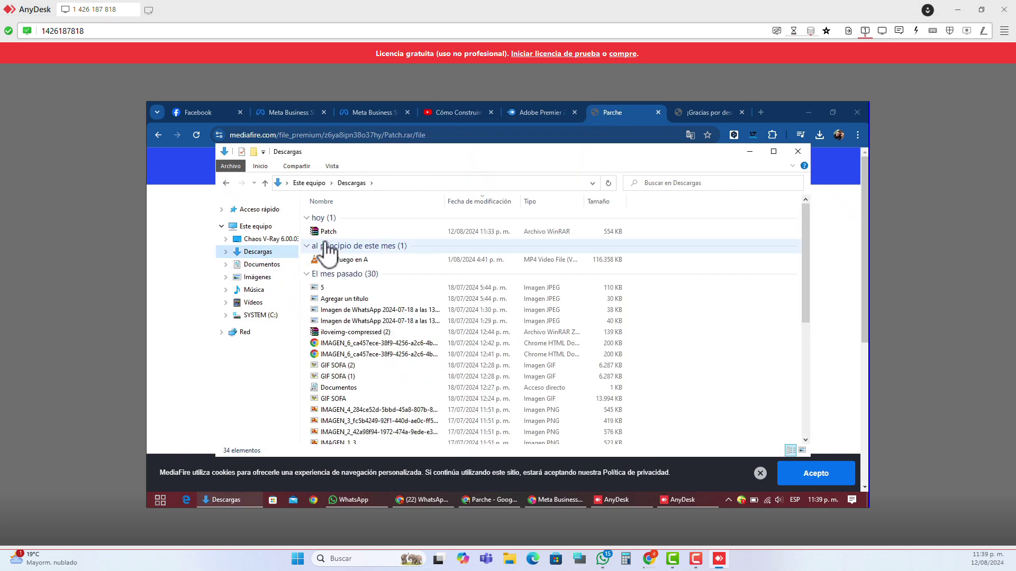
left_click(326, 233)
right_click(327, 235)
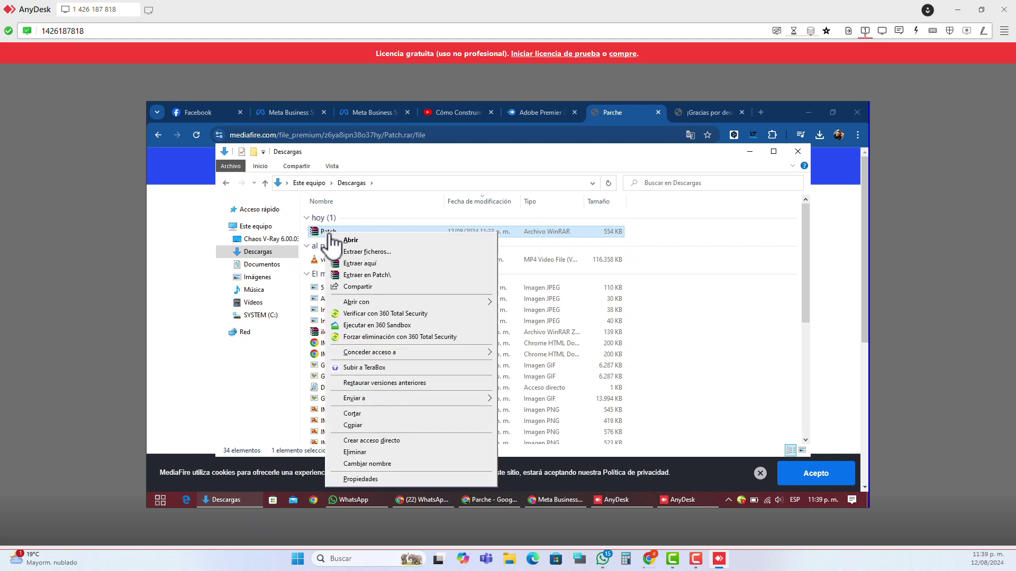
left_click(377, 286)
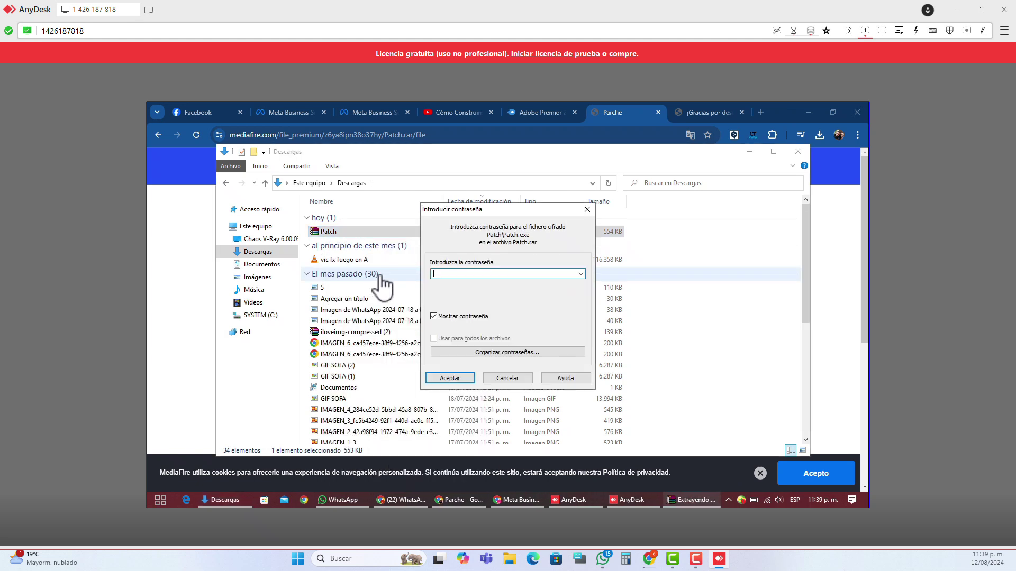
left_click(433, 317)
type("www.world-android.co")
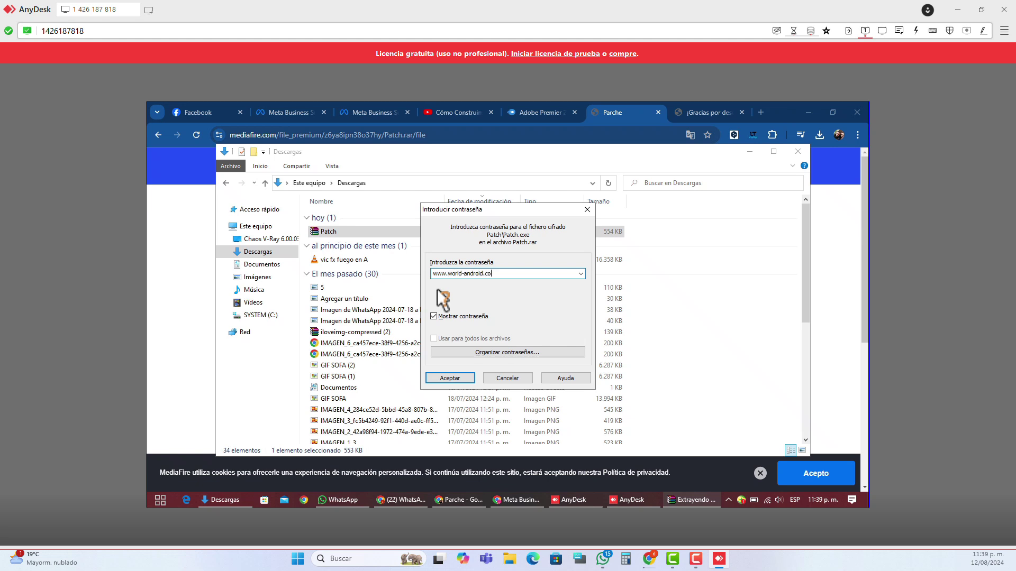
type("m")
key("Return")
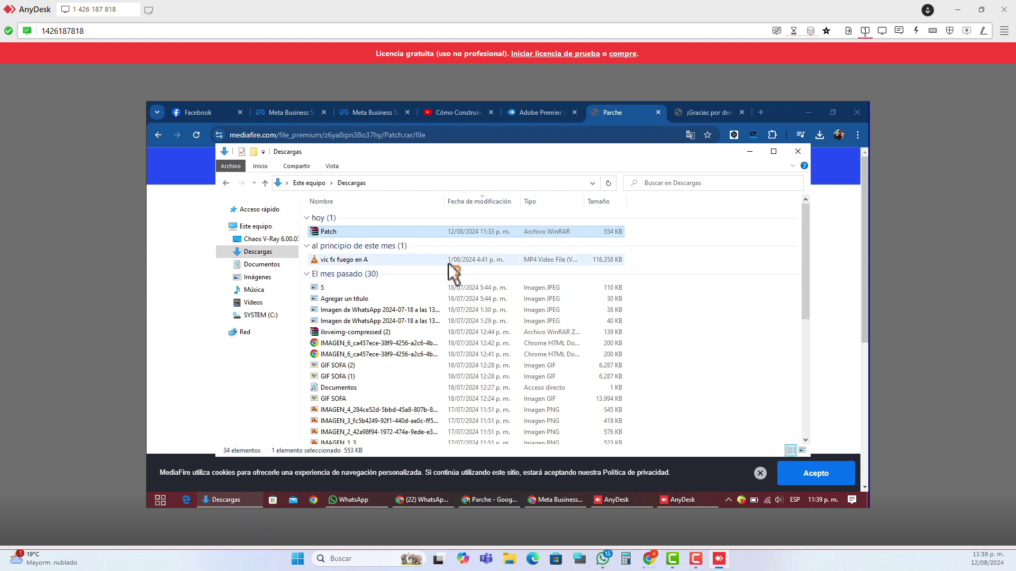
Step: Open the nested Patch folder inside the extracted one and run the Patch application
double_click(336, 243)
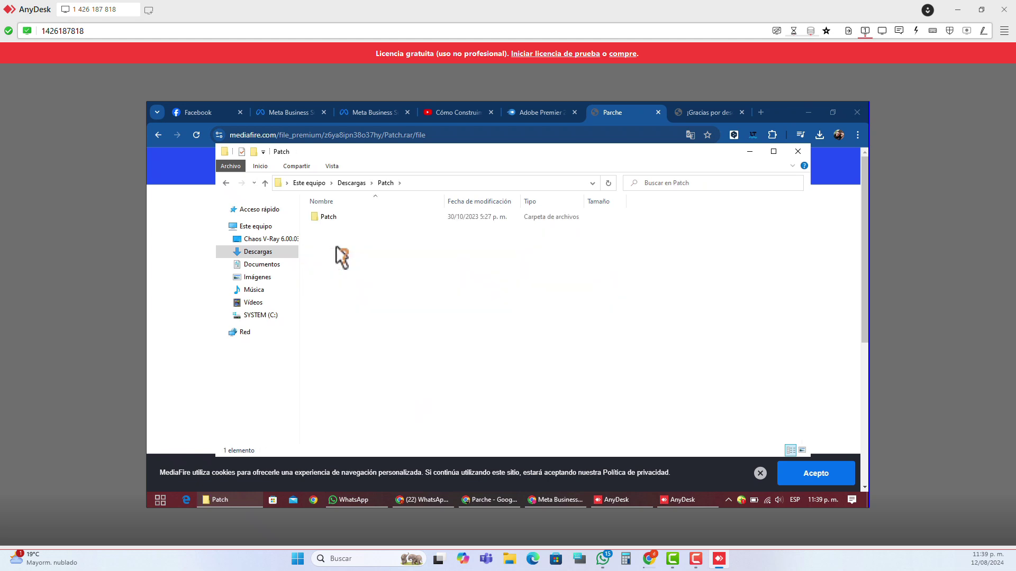
double_click(334, 220)
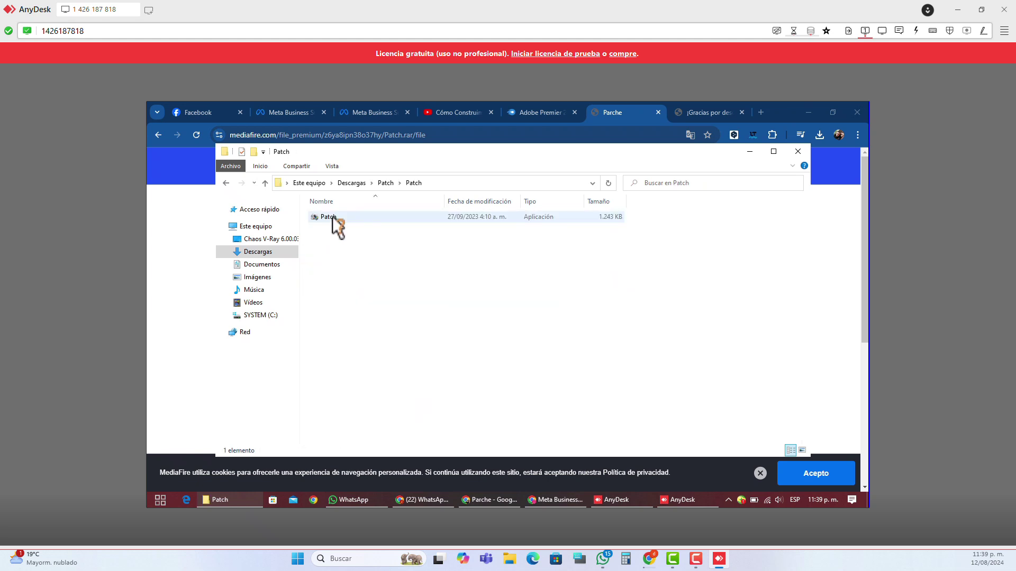
right_click(333, 218)
left_click(381, 207)
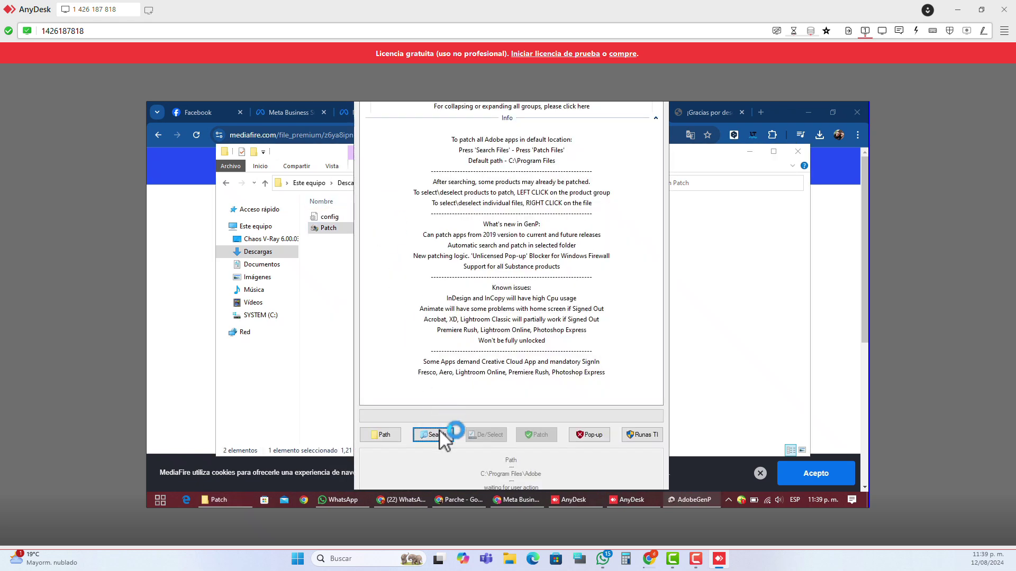
Step: Search for the Adobe files in AdobeGenP, patch the Premiere Pro files, review the activity log and close the tool
left_click(435, 435)
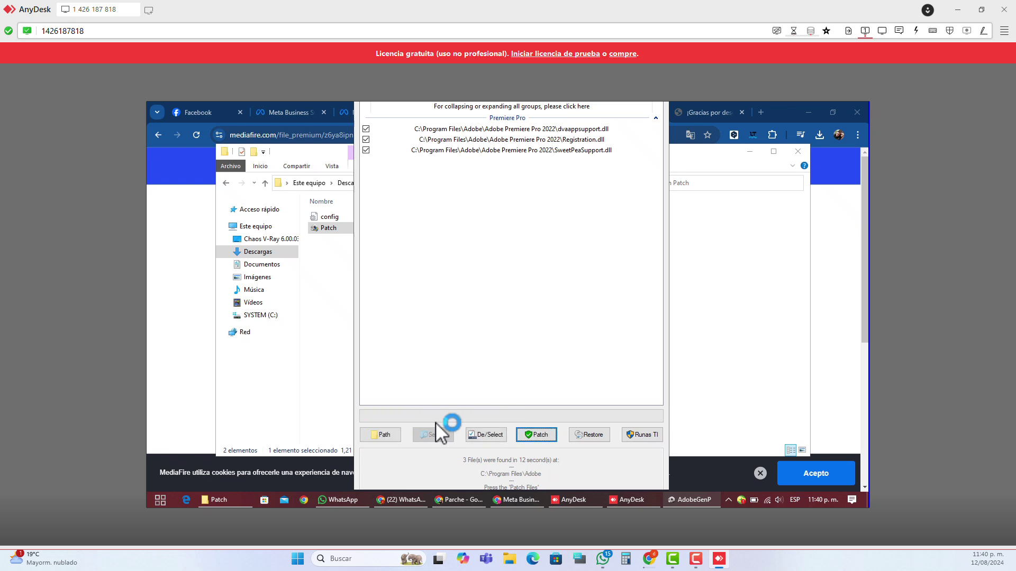
left_click(536, 436)
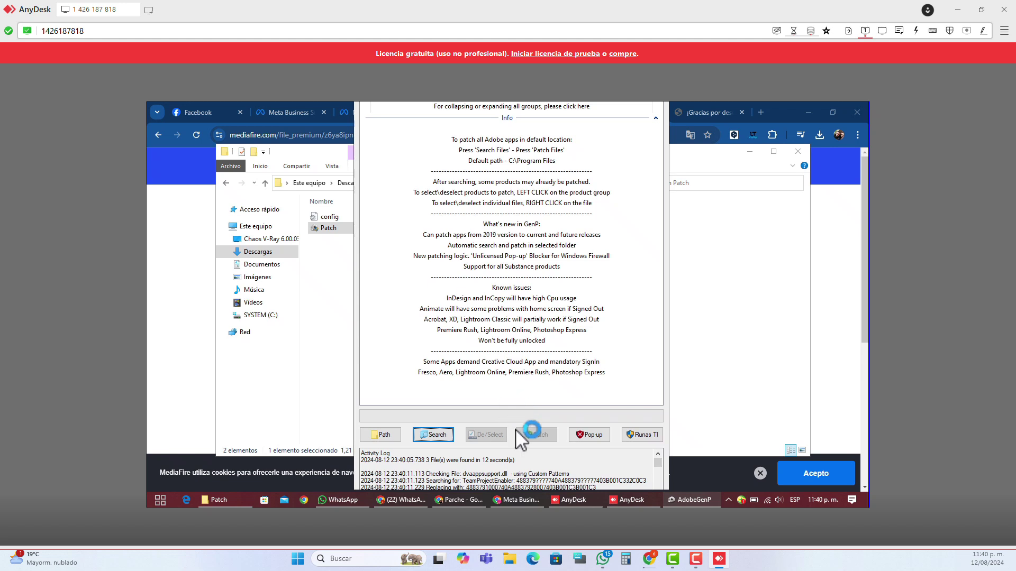
scroll(531, 462, "down", 10)
scroll(531, 465, "down", 1)
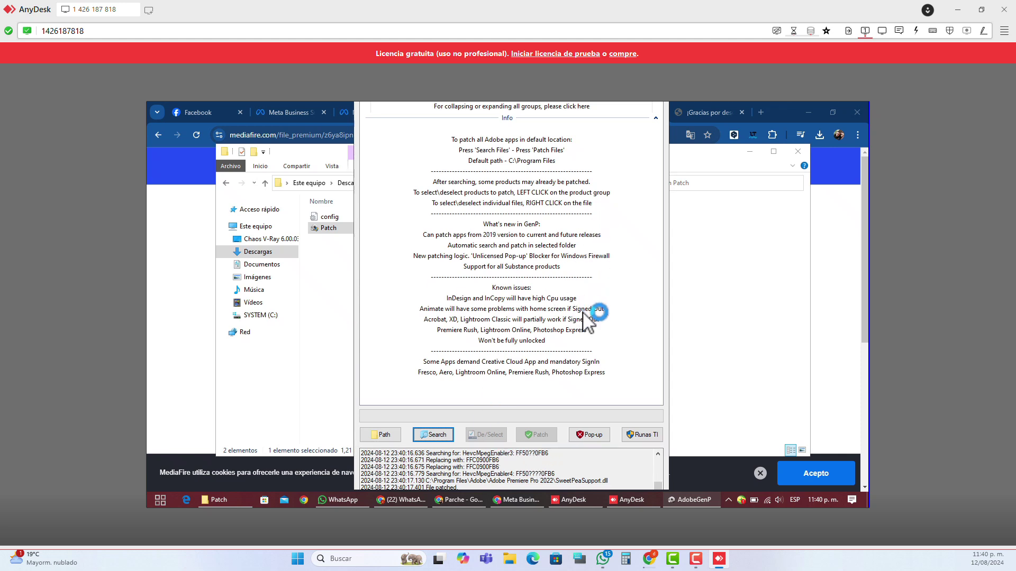
right_click(685, 492)
left_click(681, 482)
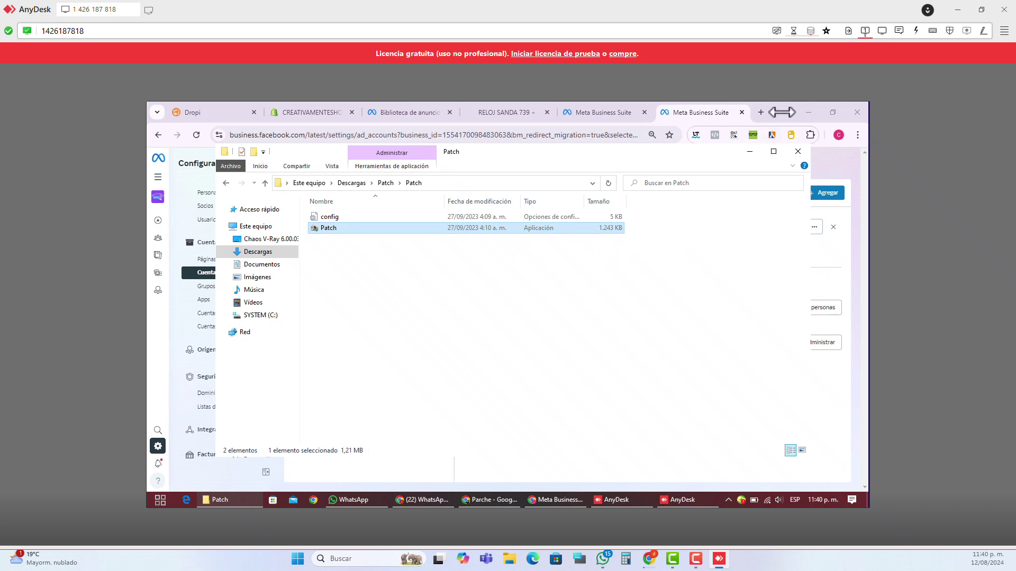
Step: Minimize the open browser windows and the Patch folder window to show the desktop
left_click(808, 112)
left_click(802, 114)
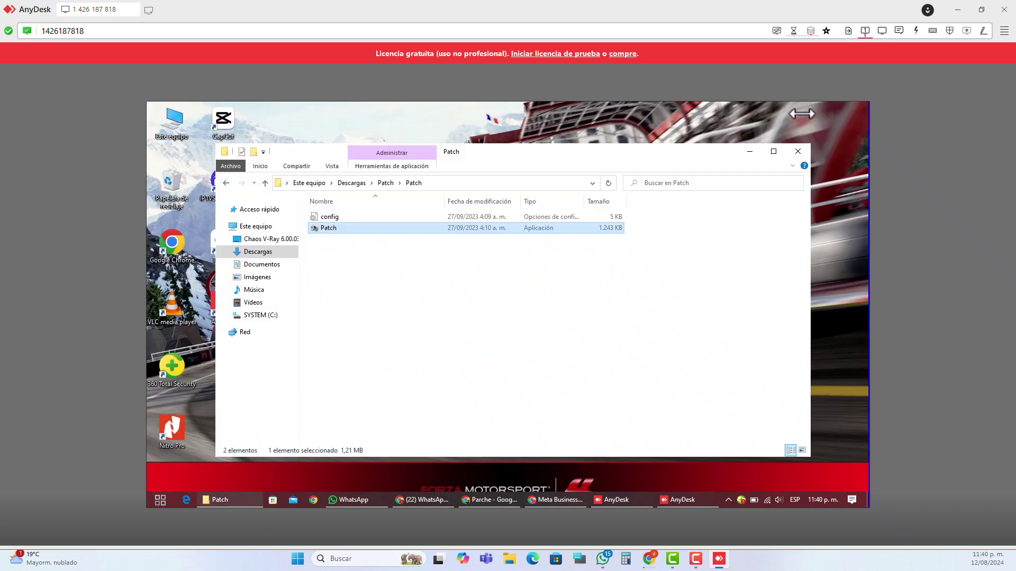
left_click_drag(652, 153, 724, 151)
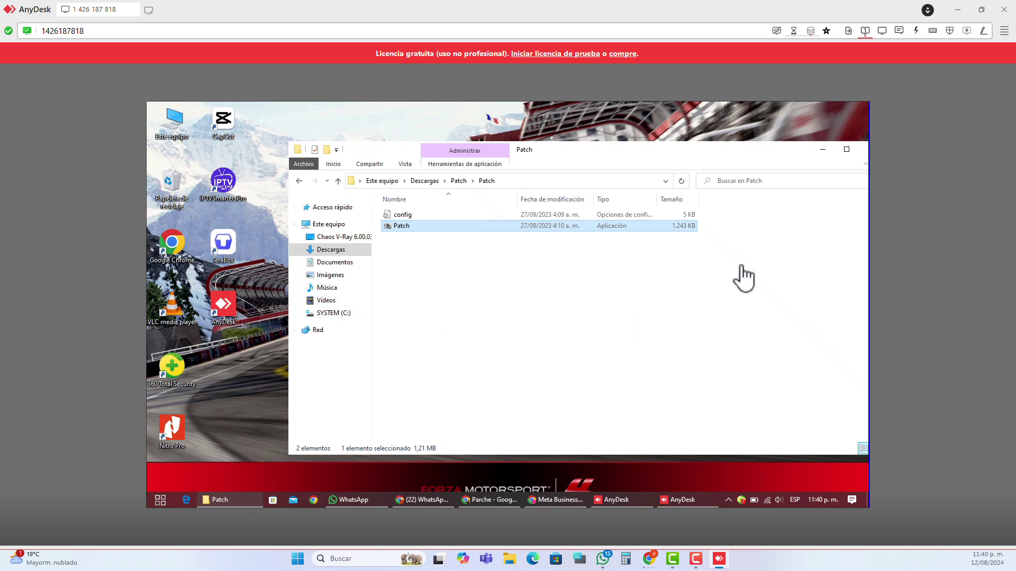
left_click(823, 149)
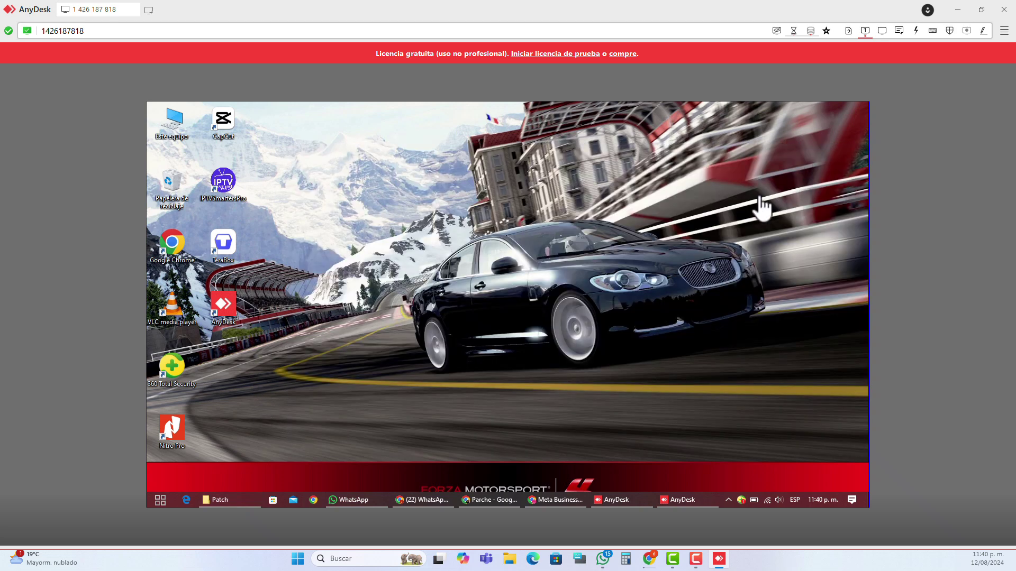
Step: Search the installed programs for "premier" and launch Adobe Premiere Pro 2022
left_click(161, 502)
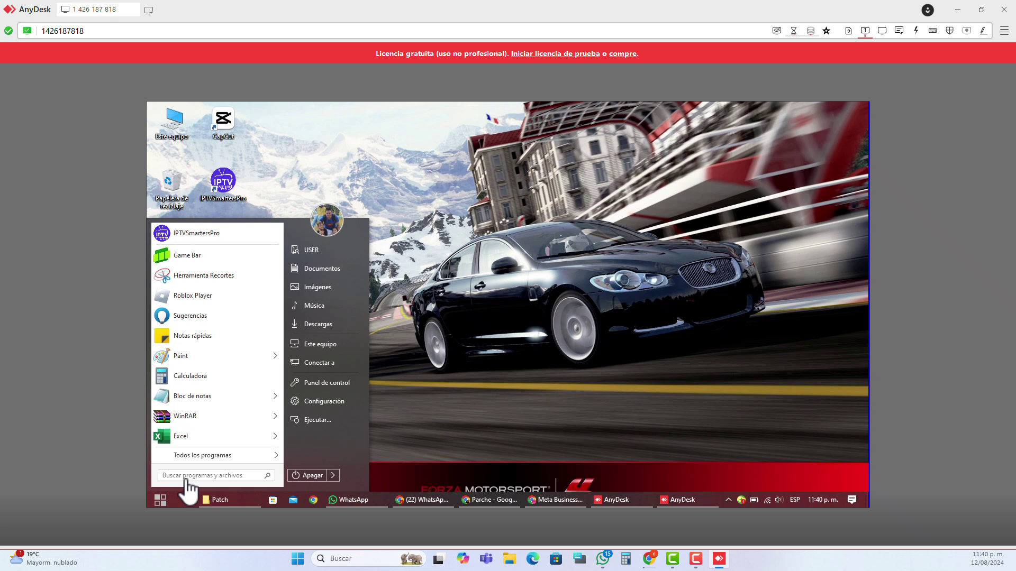
left_click(188, 478)
type("premier")
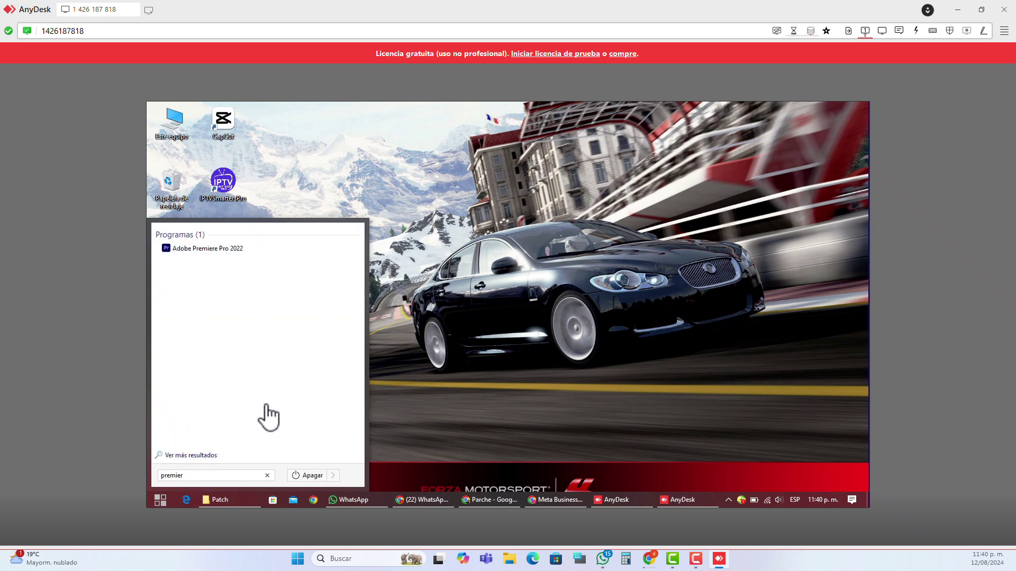
left_click(221, 249)
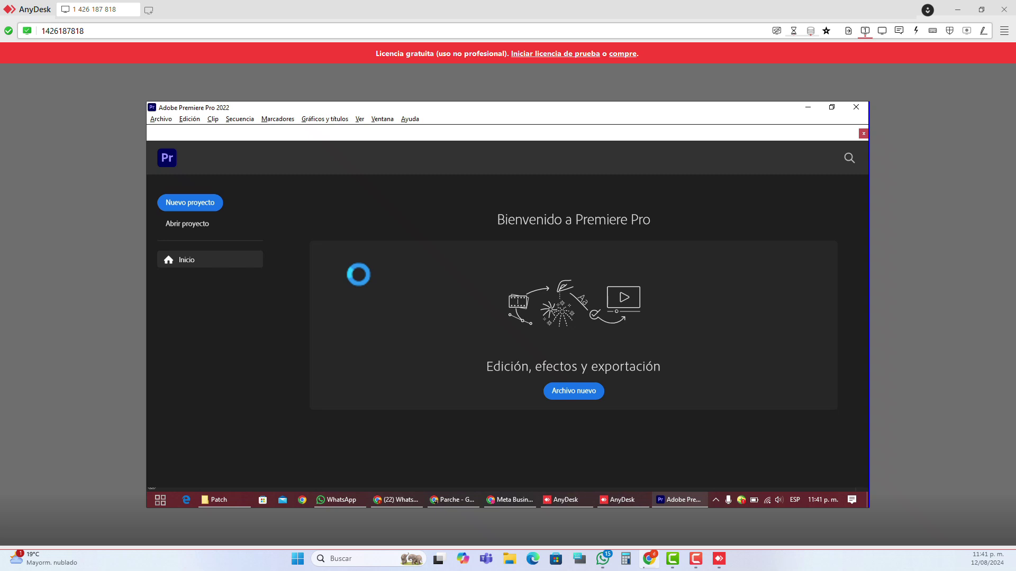
Step: Create a new Premiere Pro project named Sin título in the default 22.0 documents folder without selecting media, and activate its empty timeline
left_click(205, 204)
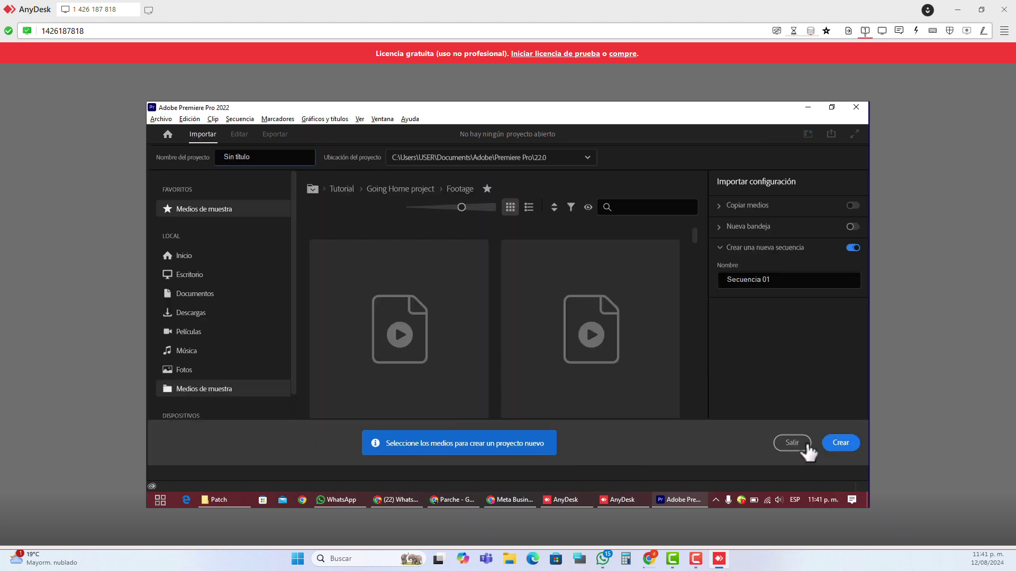
left_click(832, 442)
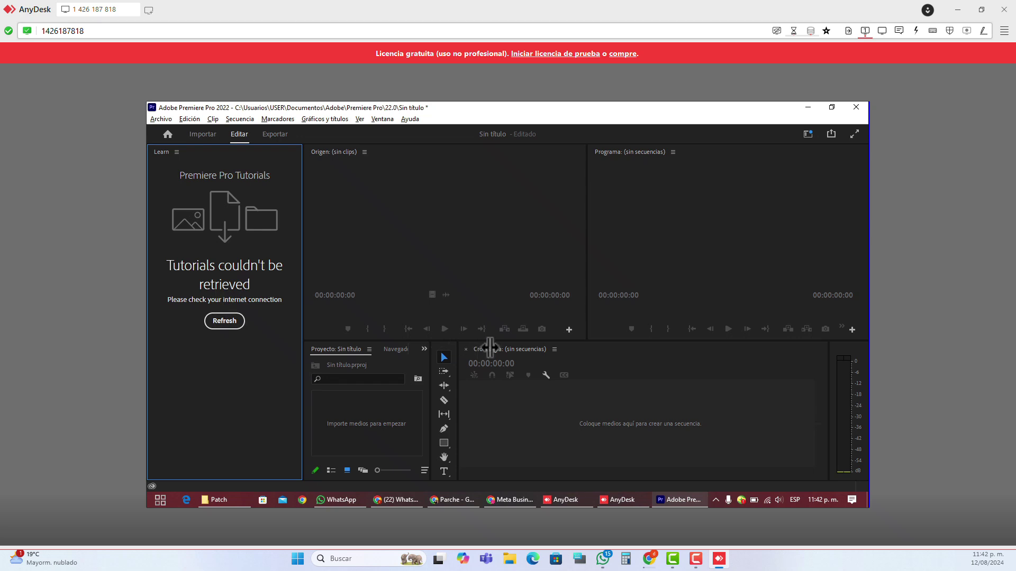
left_click(554, 368)
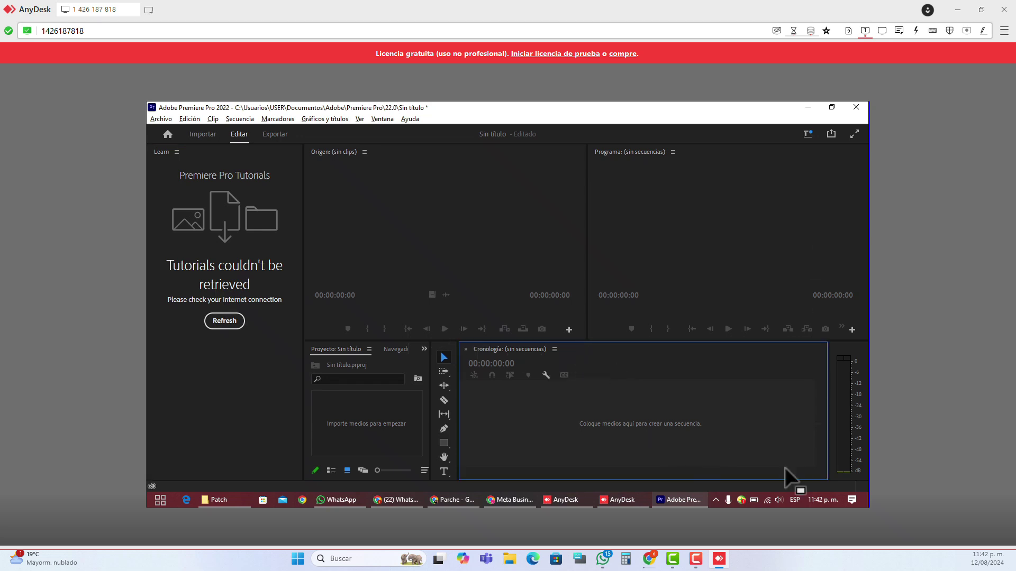
Step: Turn 360 Total Security protection back on in the remote computer
left_click(741, 500)
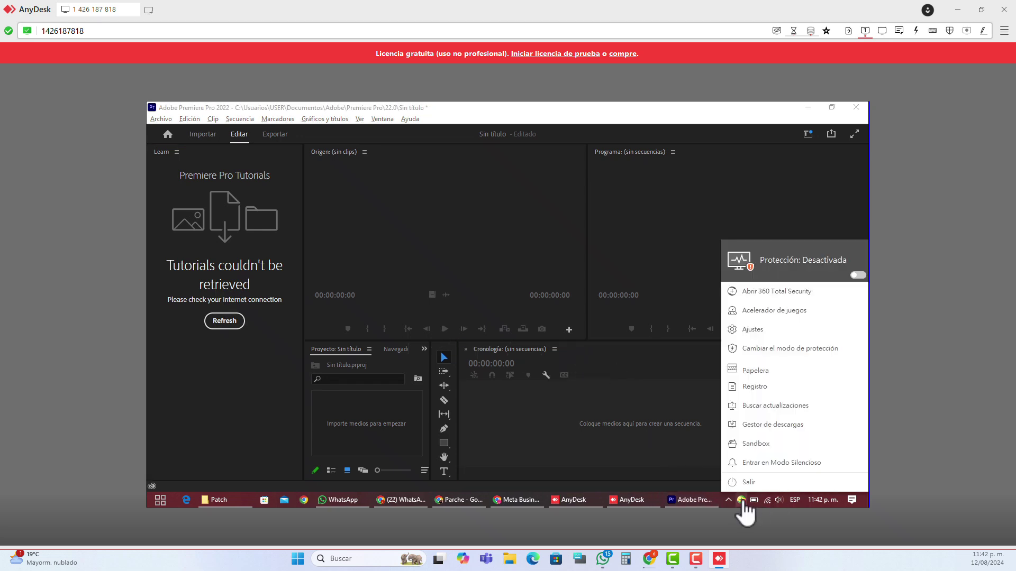
left_click(857, 276)
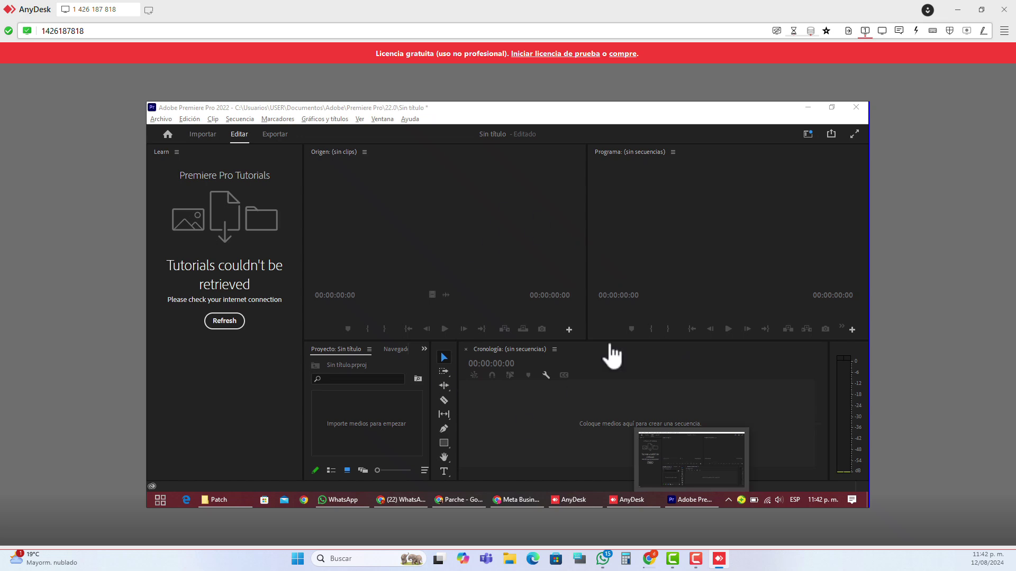
Step: Close the AnyDesk remote session window to return to the local desktop
left_click(1004, 9)
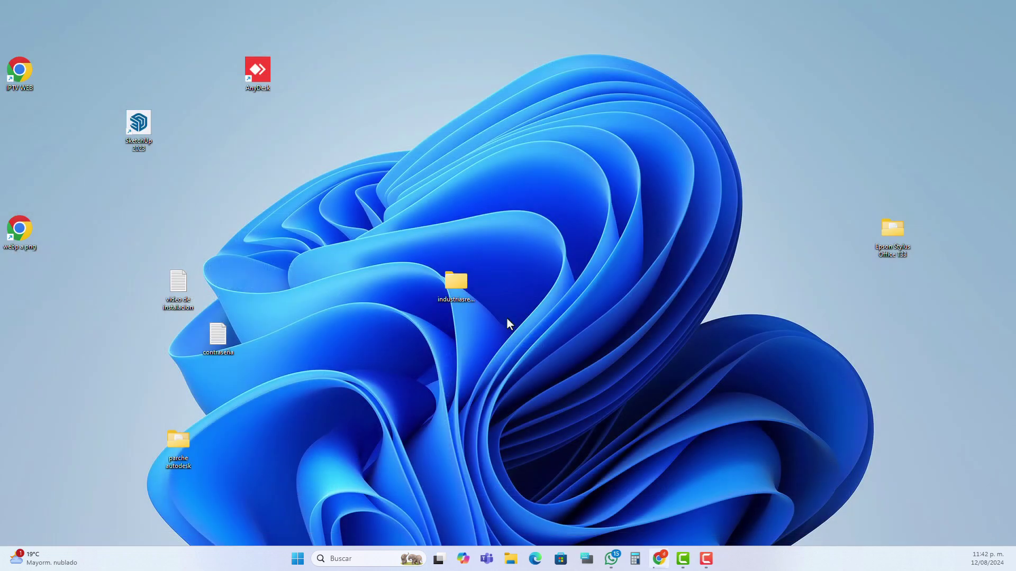
left_click(706, 561)
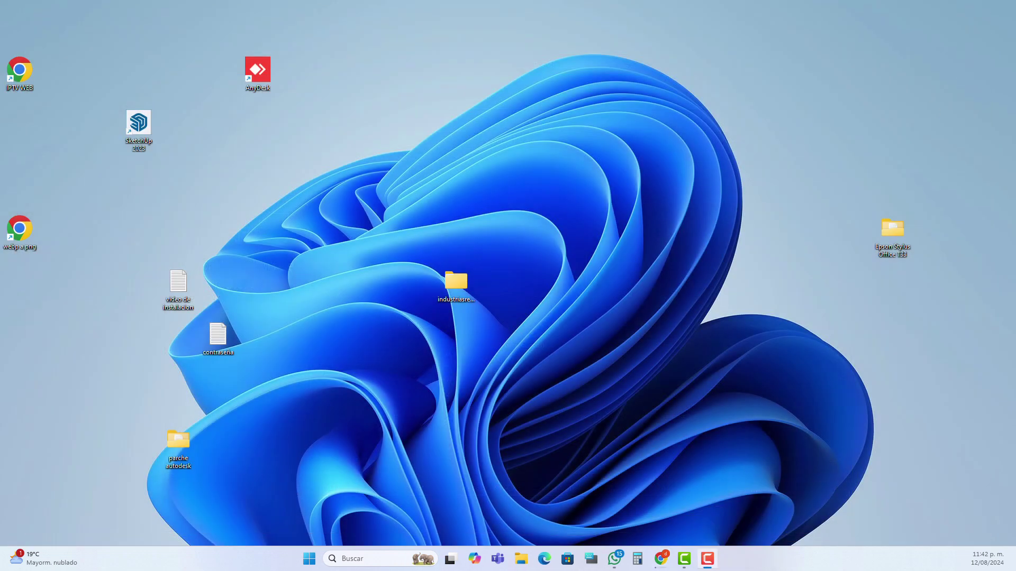